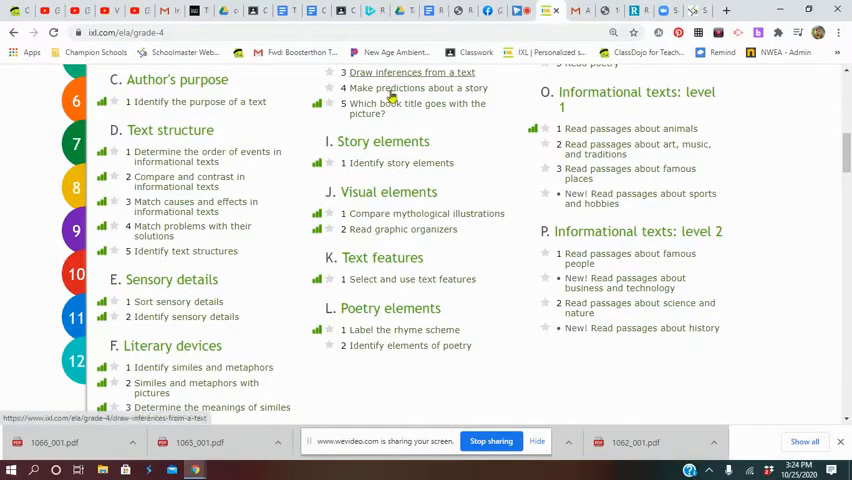
# - Open skill J.1 'Compare mythological illustrations' from the Grade 4 language arts list
pyautogui.click(379, 218)
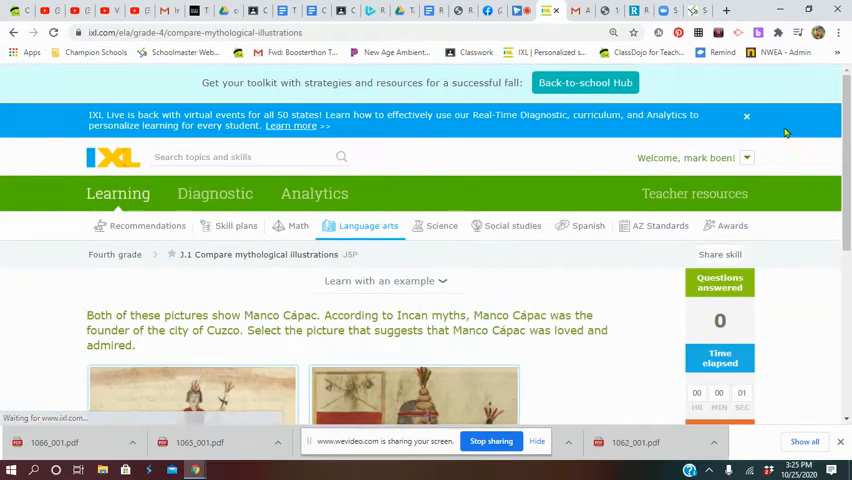
pyautogui.moveTo(847, 115); pyautogui.dragTo(849, 221)
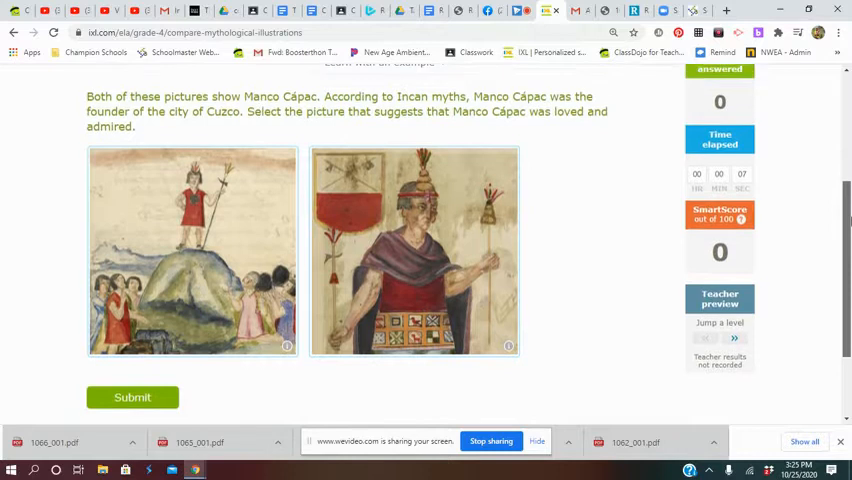
pyautogui.moveTo(849, 221); pyautogui.dragTo(849, 215)
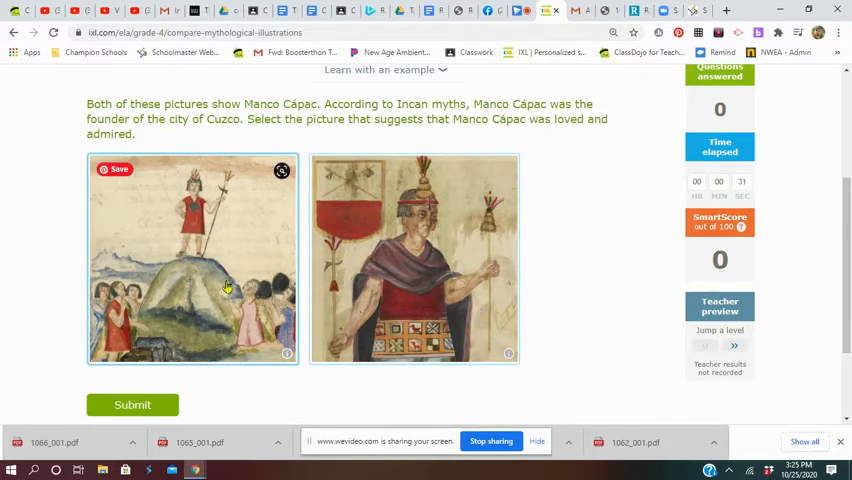
# - After an incomplete-answer warning, answer Manco Cápac with the admiring-crowd picture and submit
pyautogui.moveTo(192, 251)
pyautogui.click(131, 408)
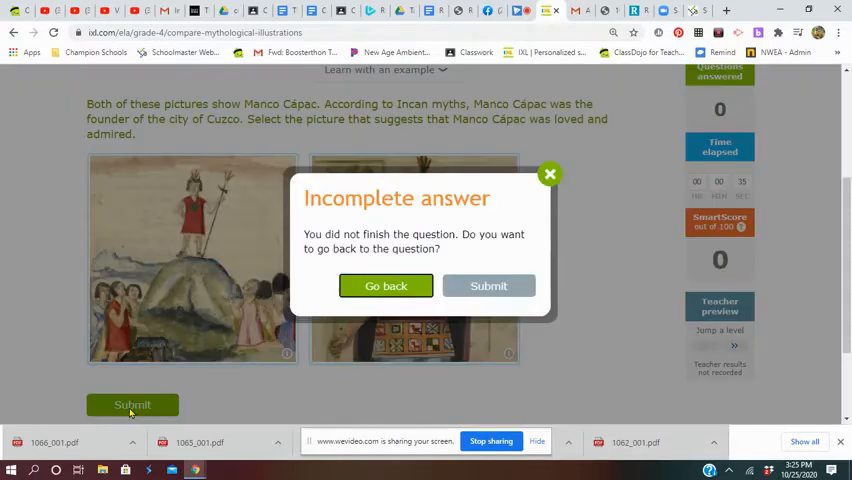
pyautogui.click(361, 289)
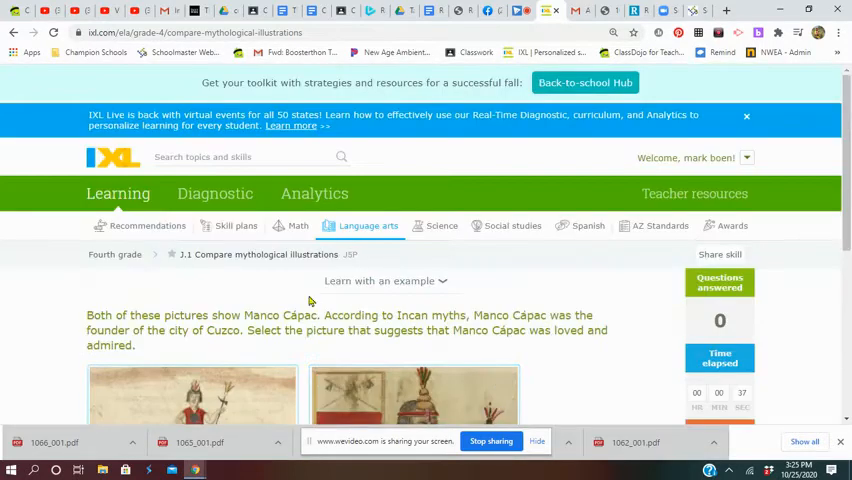
pyautogui.moveTo(848, 130); pyautogui.dragTo(848, 270)
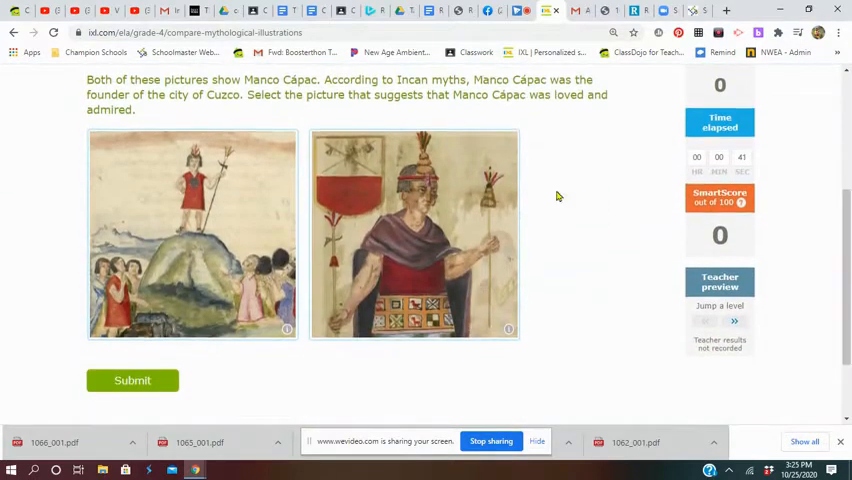
pyautogui.click(152, 205)
pyautogui.click(160, 380)
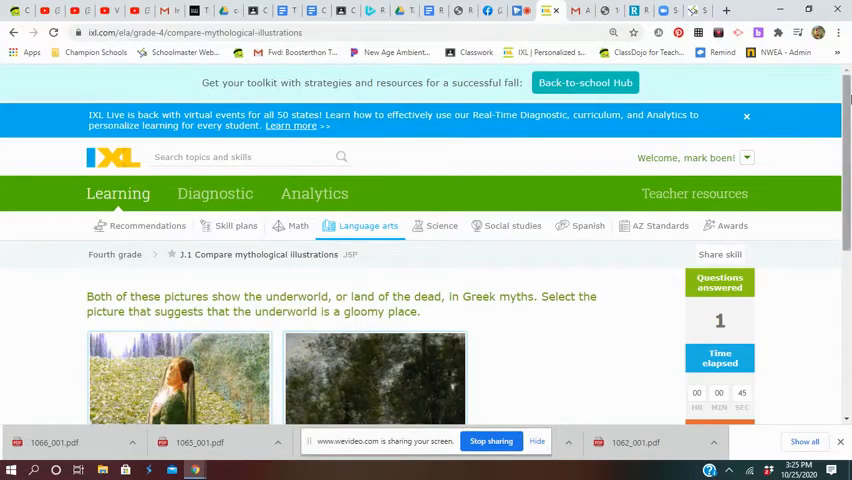
pyautogui.moveTo(848, 105); pyautogui.dragTo(849, 184)
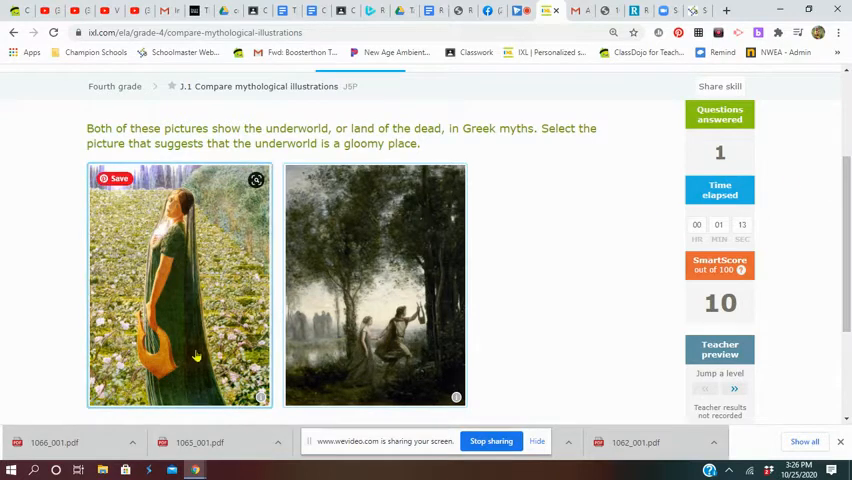
pyautogui.moveTo(375, 285)
pyautogui.moveTo(375, 380)
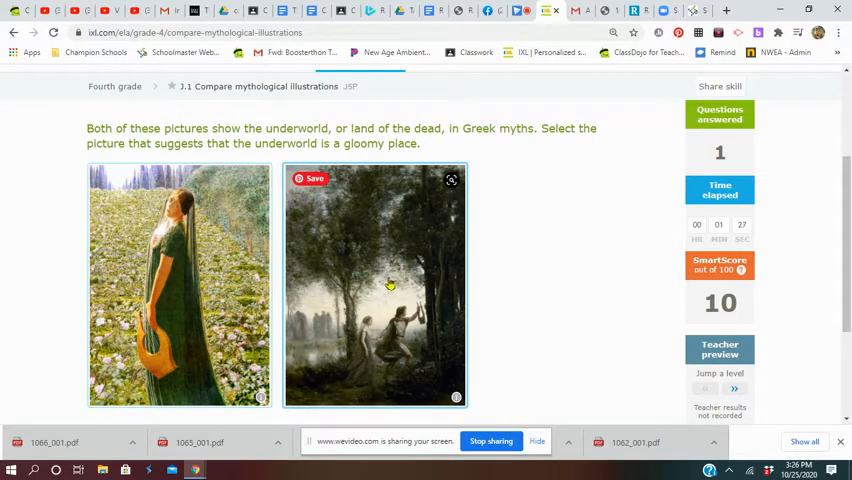
# - Answer the gloomy underworld question with the dark forest picture and submit
pyautogui.click(390, 275)
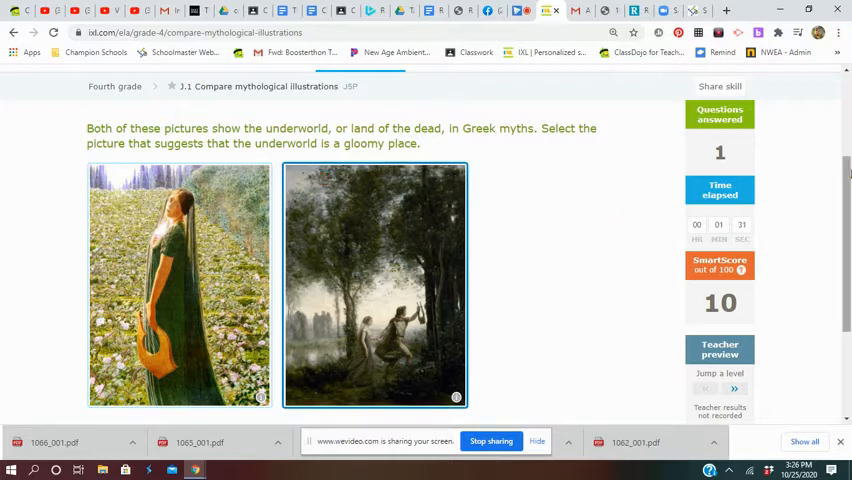
pyautogui.scroll(-1, 486, 340)
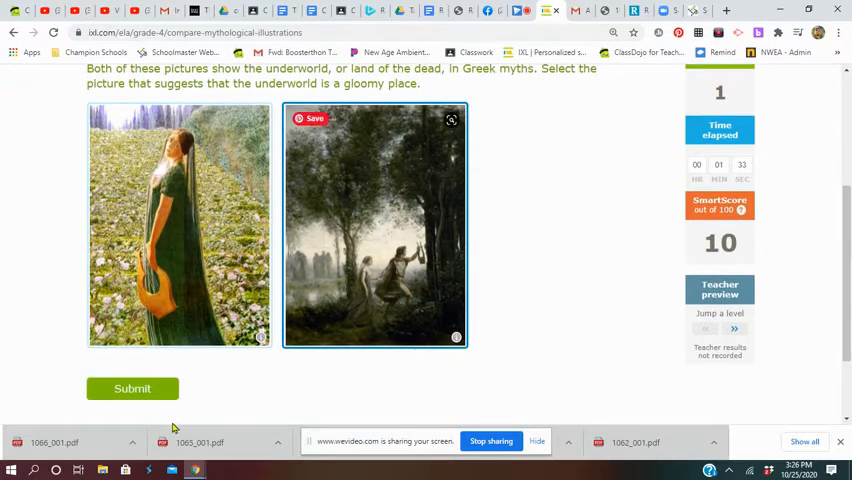
pyautogui.click(136, 387)
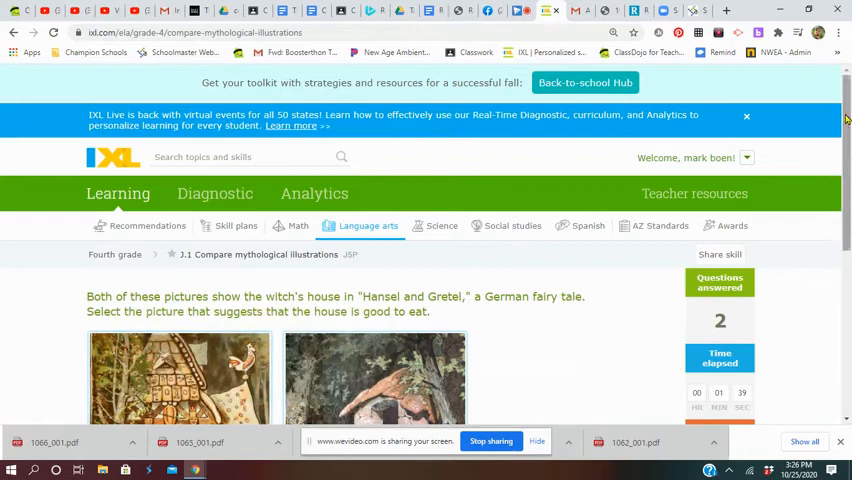
pyautogui.moveTo(848, 121); pyautogui.dragTo(850, 207)
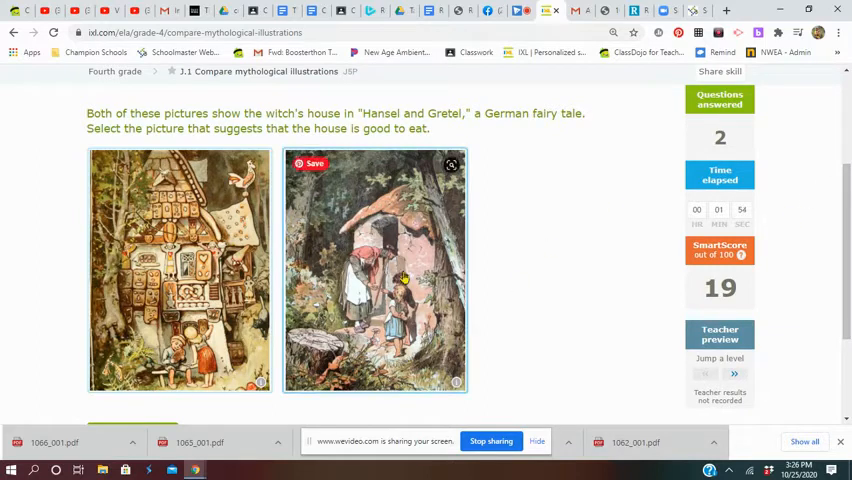
pyautogui.moveTo(180, 270)
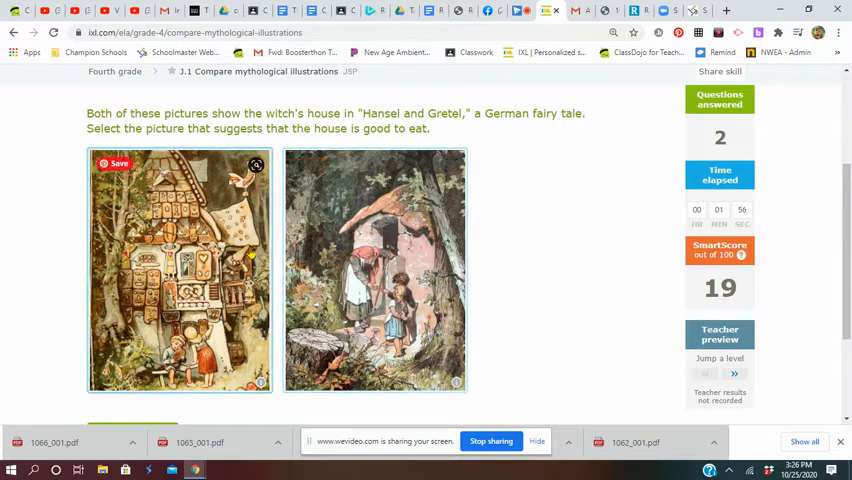
# - Answer the witch's house question with the decorated gingerbread house picture and submit
pyautogui.click(187, 258)
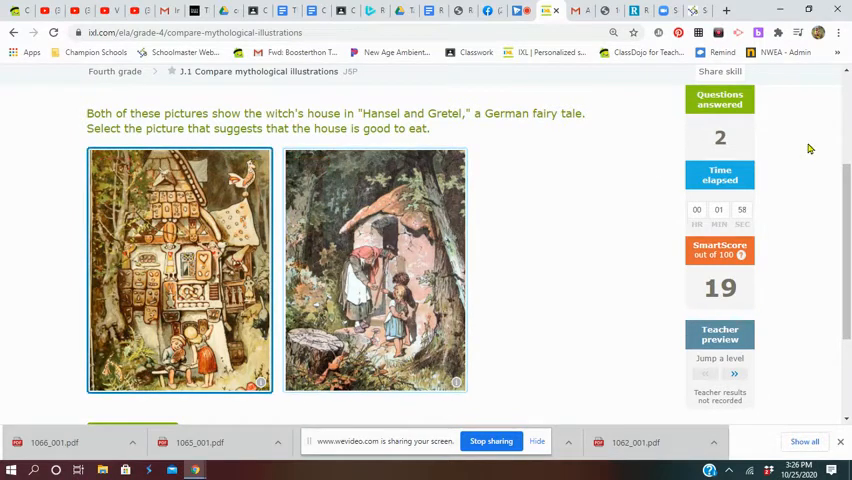
pyautogui.moveTo(845, 170); pyautogui.dragTo(848, 222)
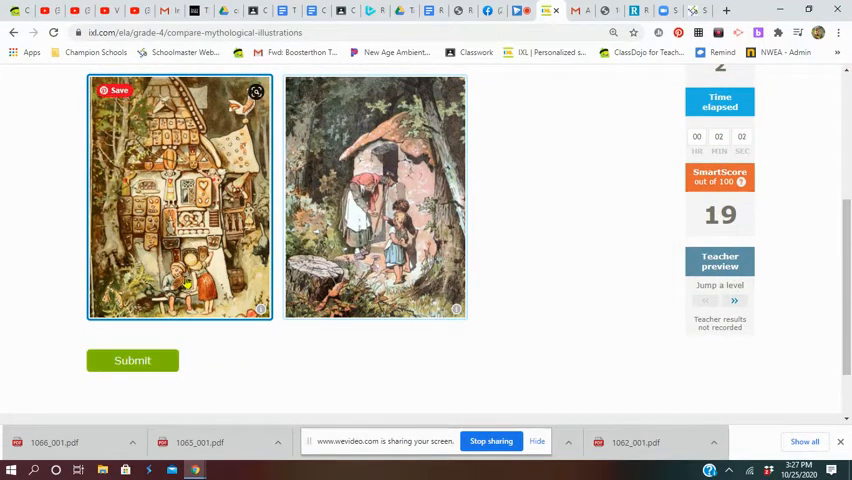
pyautogui.moveTo(179, 270)
pyautogui.click(143, 361)
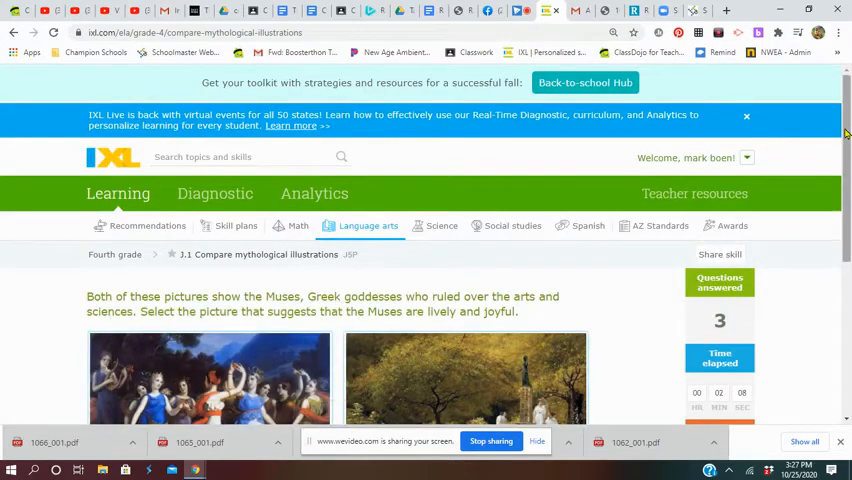
pyautogui.scroll(-2, 848, 165)
pyautogui.moveTo(849, 165); pyautogui.dragTo(849, 219)
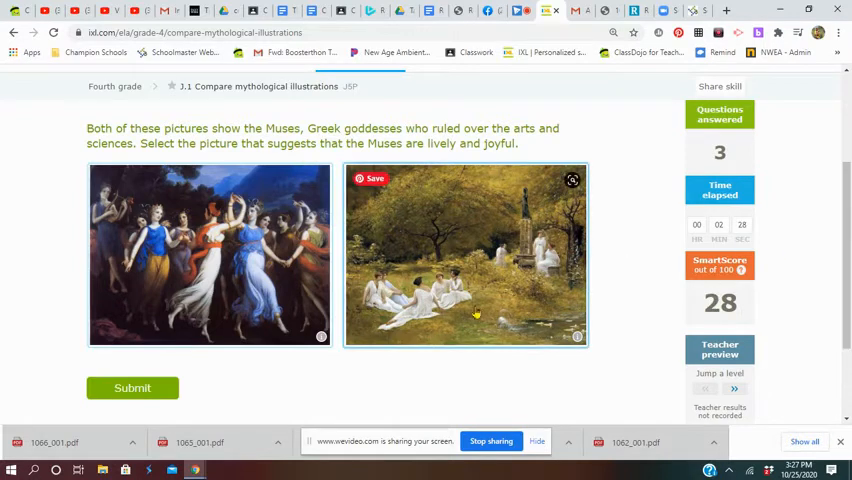
pyautogui.moveTo(210, 255)
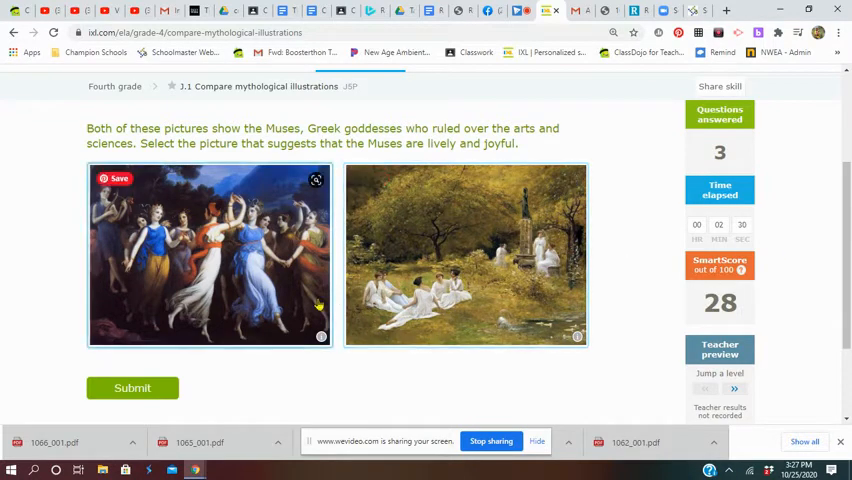
# - Answer the Muses question with the dancing goddesses picture and submit
pyautogui.click(230, 266)
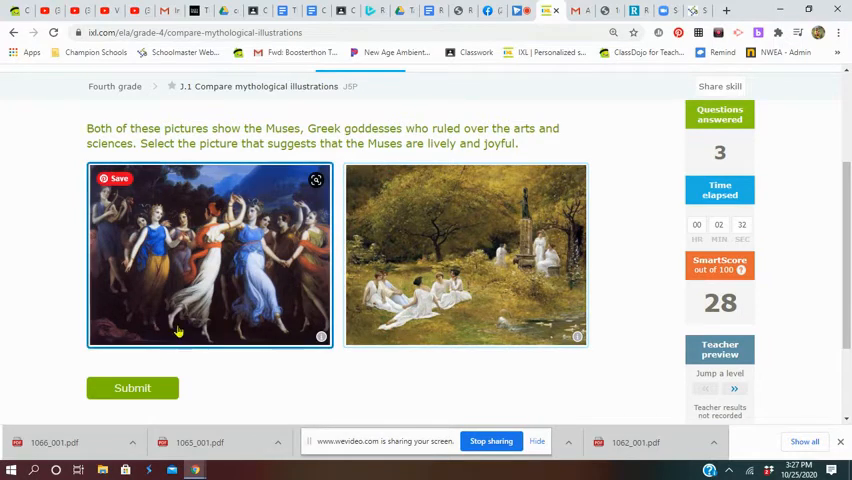
pyautogui.click(133, 388)
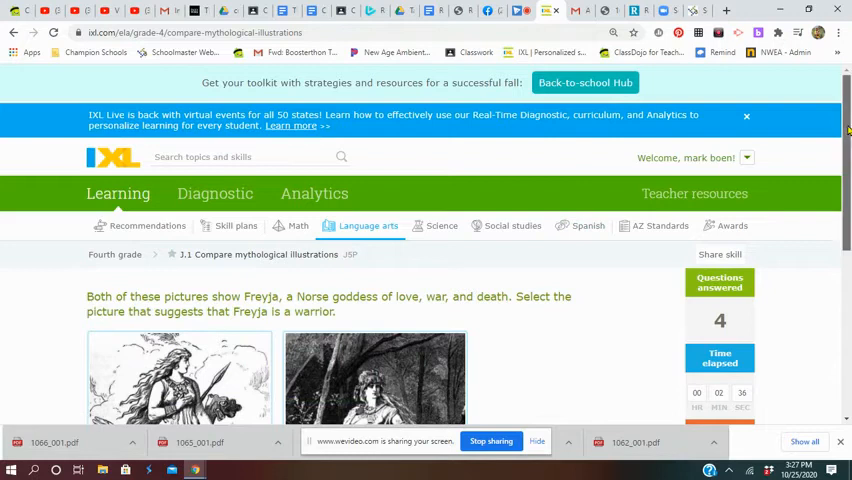
pyautogui.moveTo(848, 135); pyautogui.dragTo(850, 208)
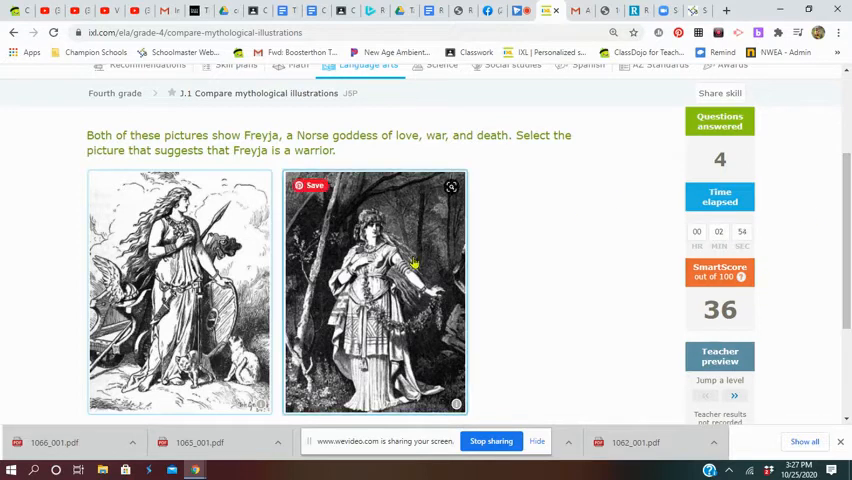
pyautogui.moveTo(179, 290)
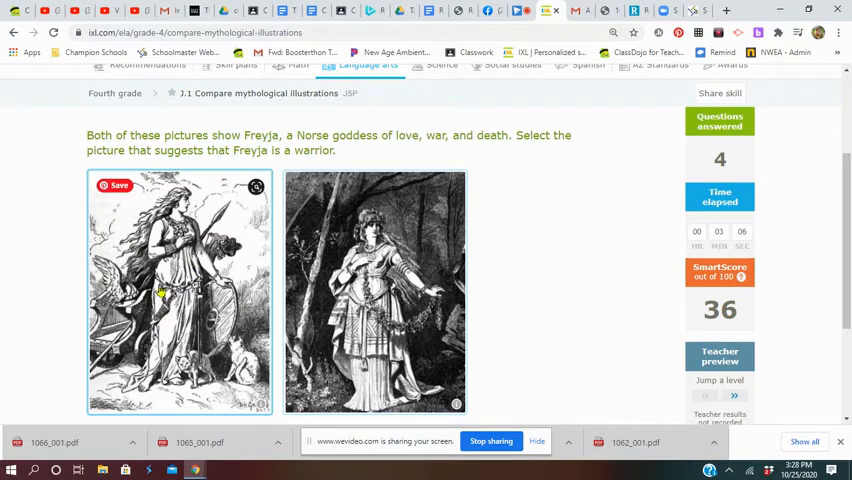
# - Answer the Freyja question with the spear-and-shield warrior picture and submit
pyautogui.click(167, 325)
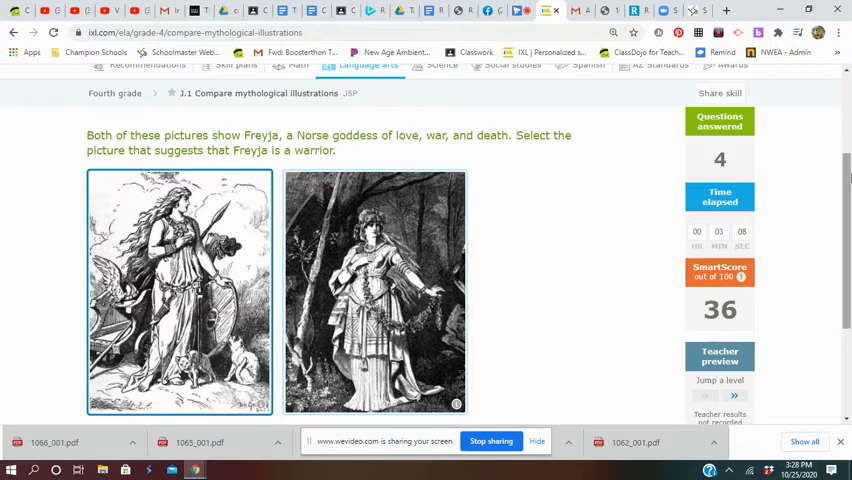
pyautogui.scroll(-2, 848, 176)
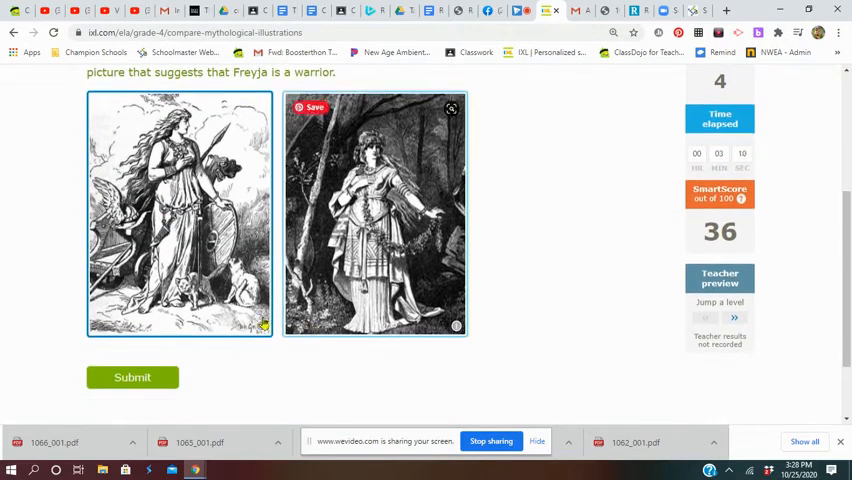
pyautogui.click(133, 377)
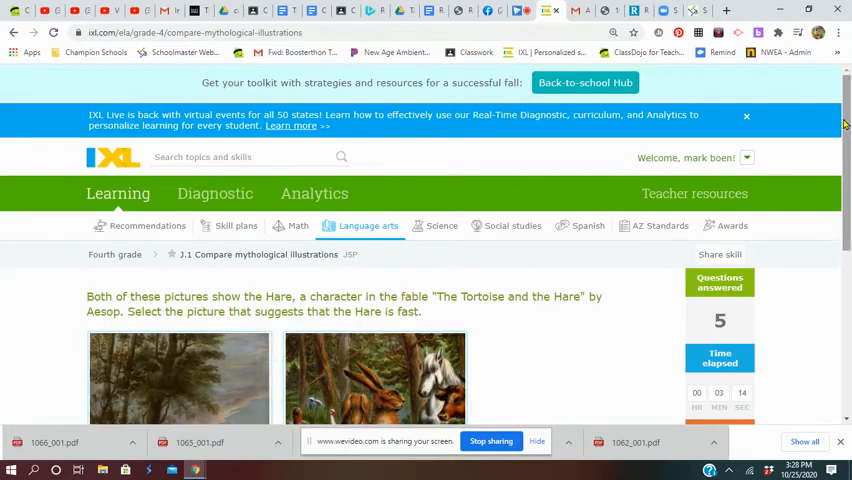
pyautogui.moveTo(848, 128); pyautogui.dragTo(848, 217)
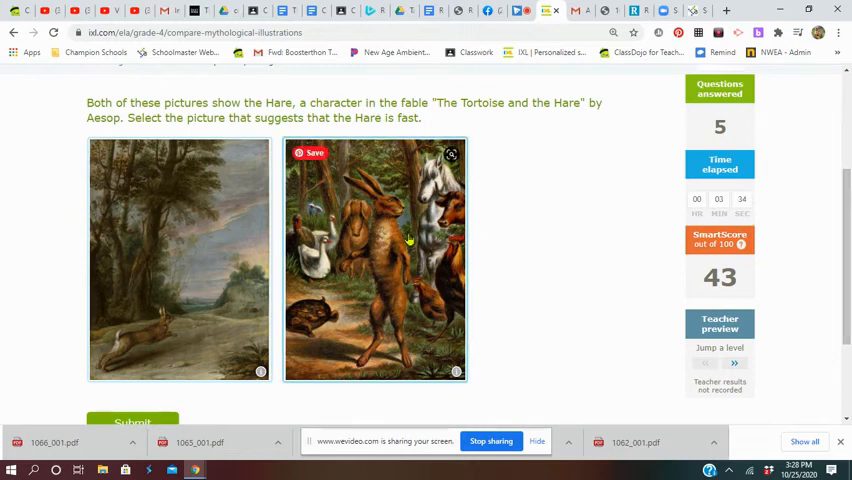
# - Switch from the standing hare to the running hare picture and submit, reaching SmartScore 49
pyautogui.click(374, 242)
pyautogui.click(193, 282)
pyautogui.click(146, 420)
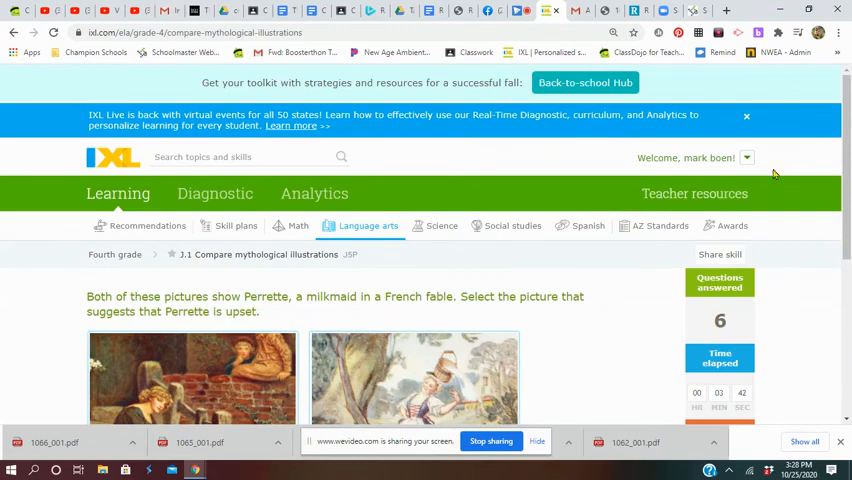
pyautogui.moveTo(849, 140); pyautogui.dragTo(846, 243)
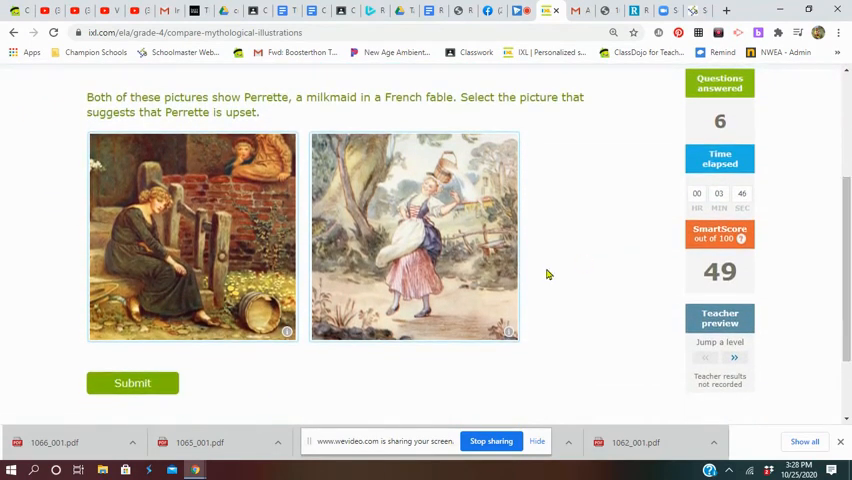